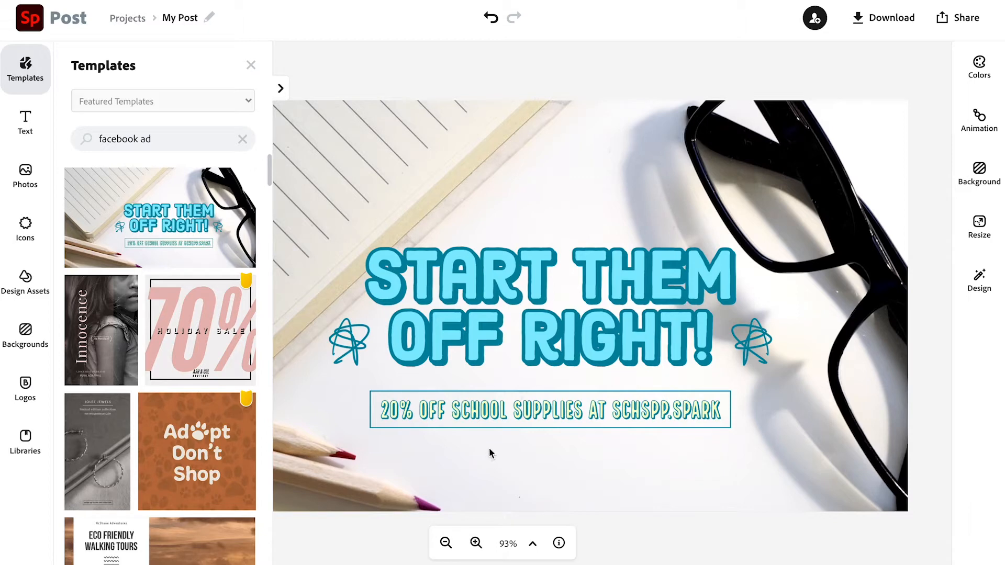
- Replace the main headline text with "Never Stop Learning"
left_click(249, 66)
left_click(457, 275)
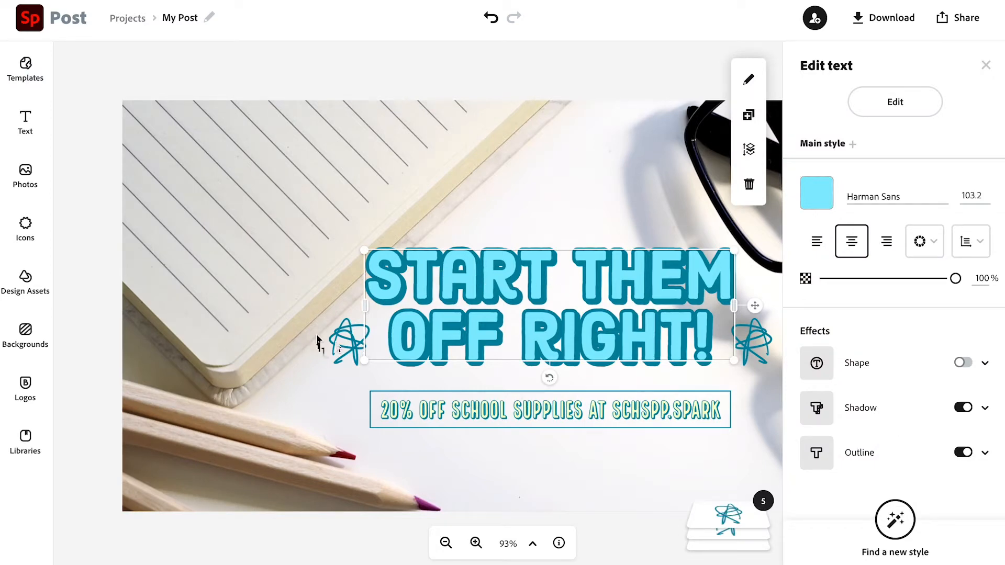
left_click(343, 341)
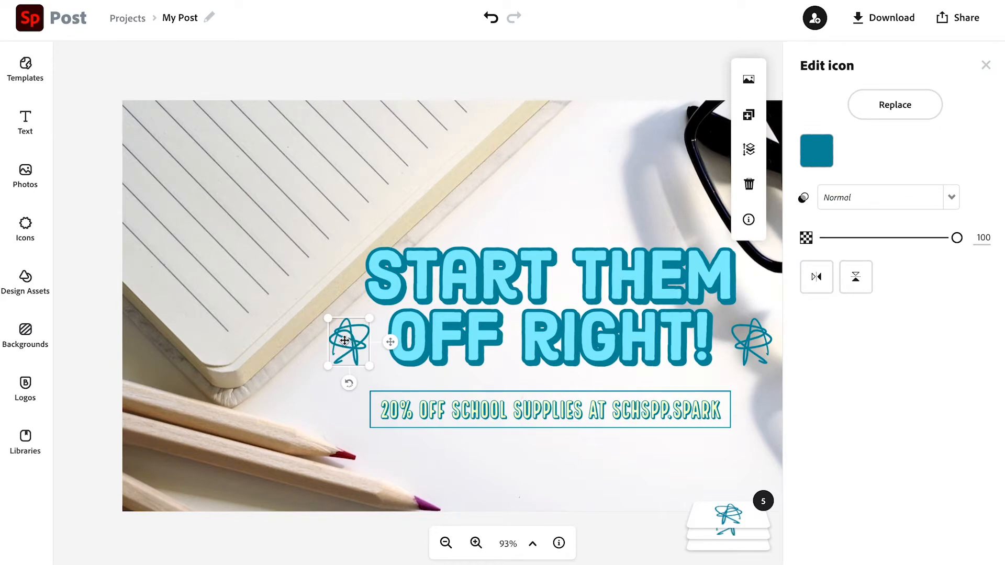
left_click(529, 339)
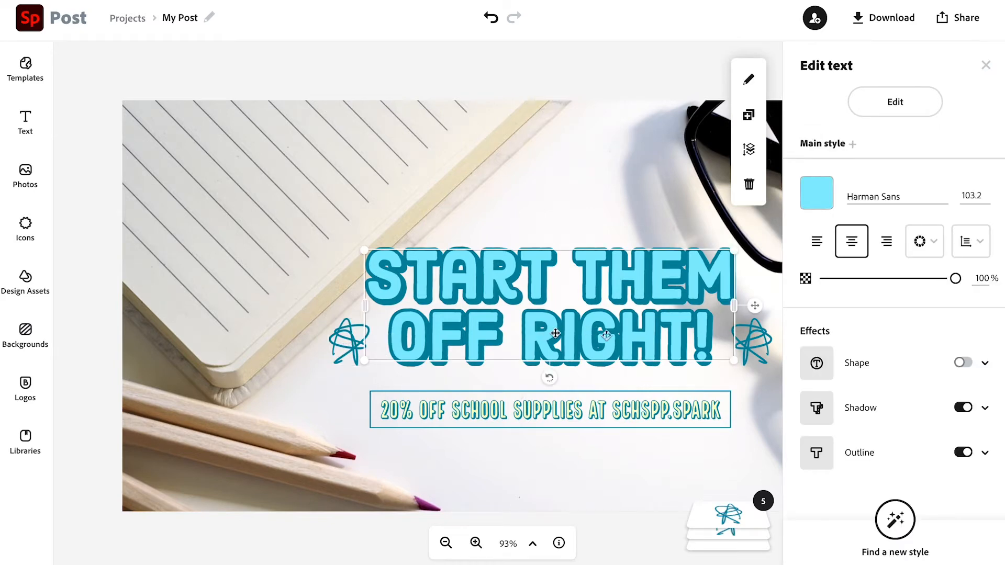
double_click(635, 335)
type("Never")
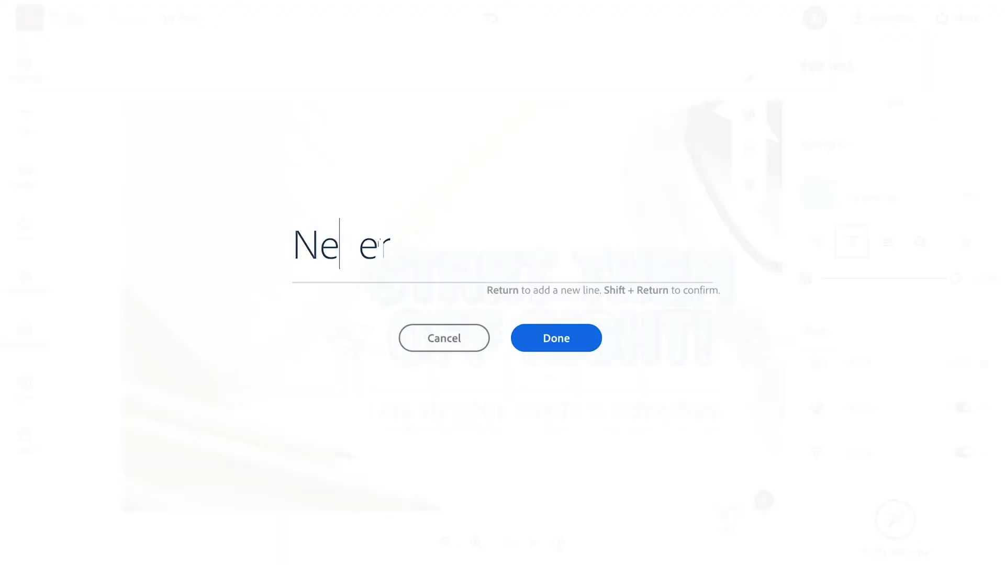
type(" Stop Learning")
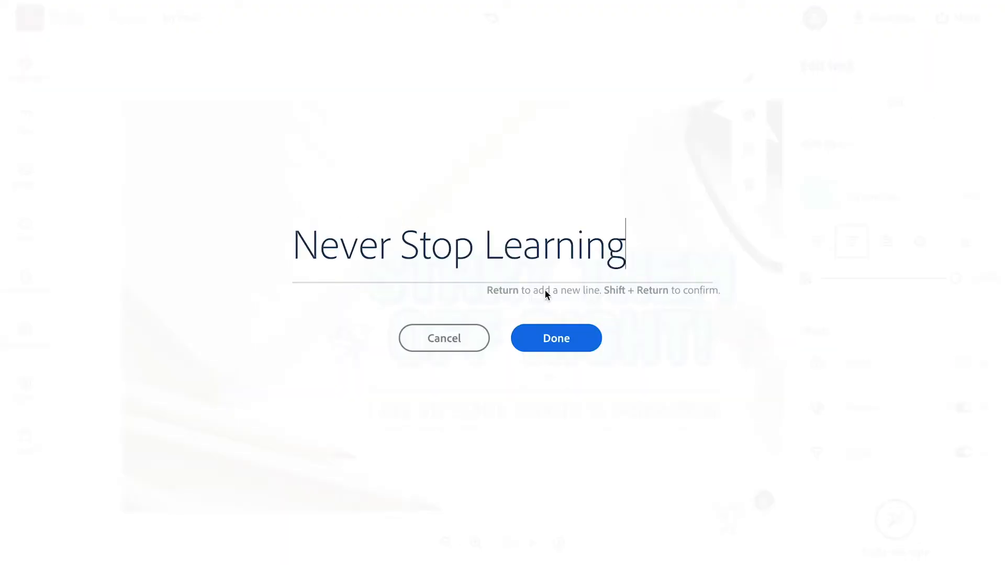
left_click(554, 339)
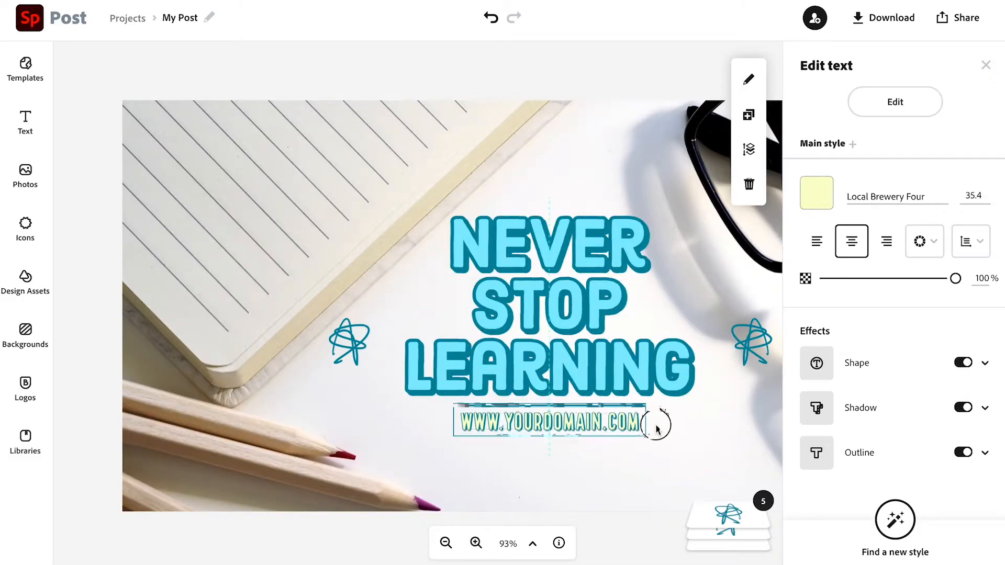
- Set the headline's line spacing to 54
left_click(970, 241)
left_click(883, 298)
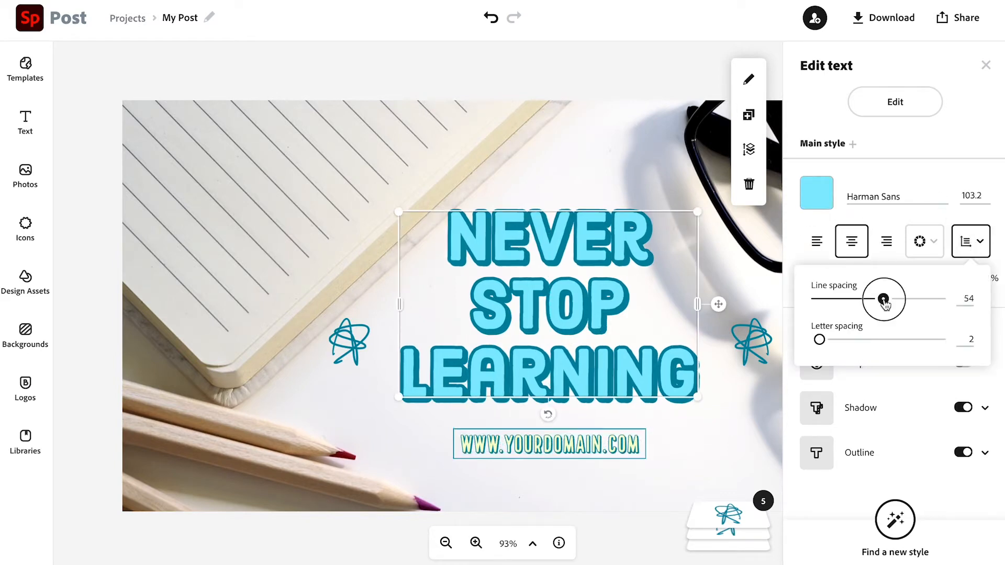
- Replace the right decorative icon with a pen icon found by searching for "pen"
left_click(751, 335)
left_click(895, 104)
left_click(83, 112)
type("pencil")
key("BackSpace")
key("BackSpace")
key("BackSpace")
left_click(216, 179)
- Replace the left decorative icon with the same pen icon and flip it horizontally
left_click(349, 342)
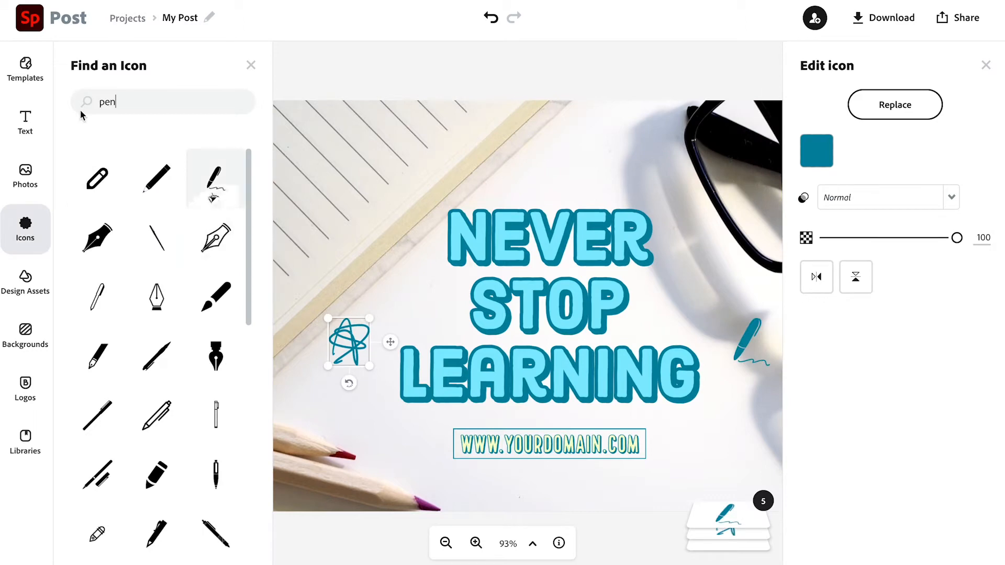
left_click(213, 196)
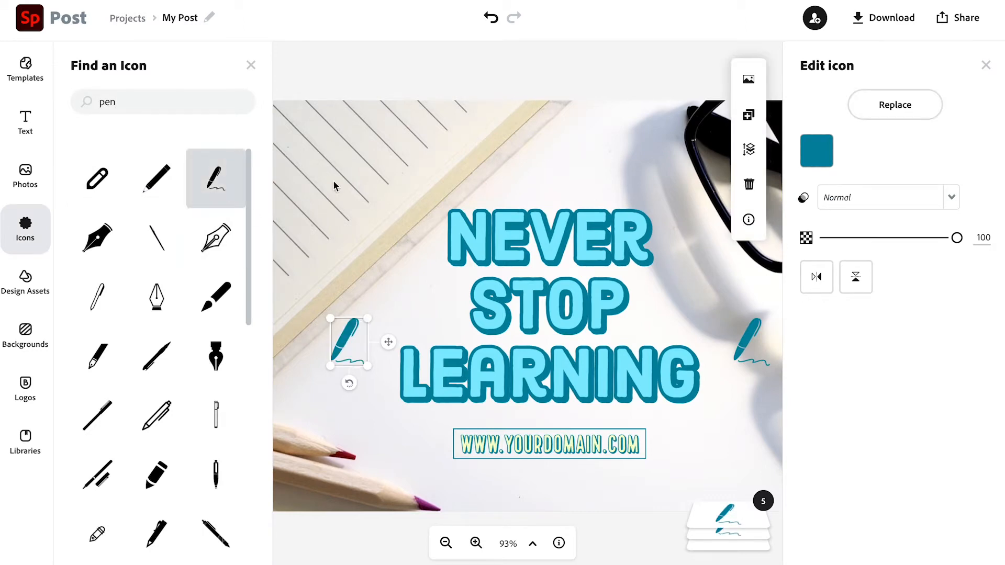
left_click(251, 66)
left_click(818, 277)
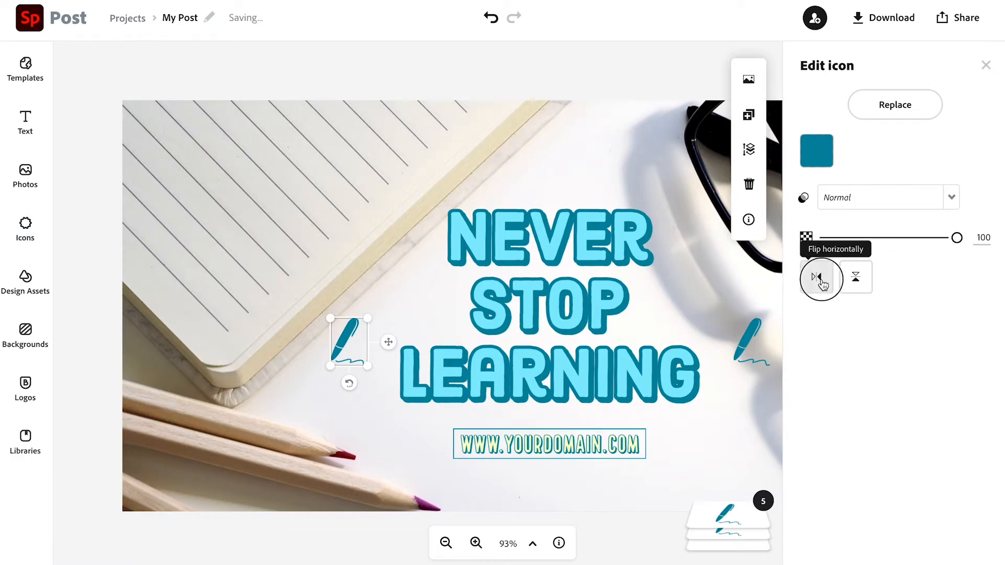
- Try the Duotone and Darken filters on the background photo
left_click(378, 421)
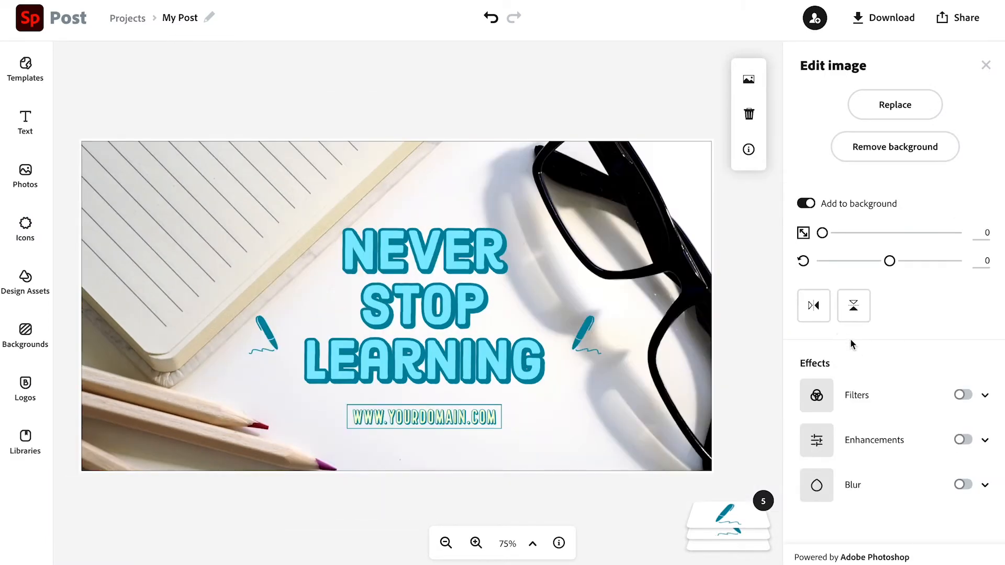
left_click(963, 396)
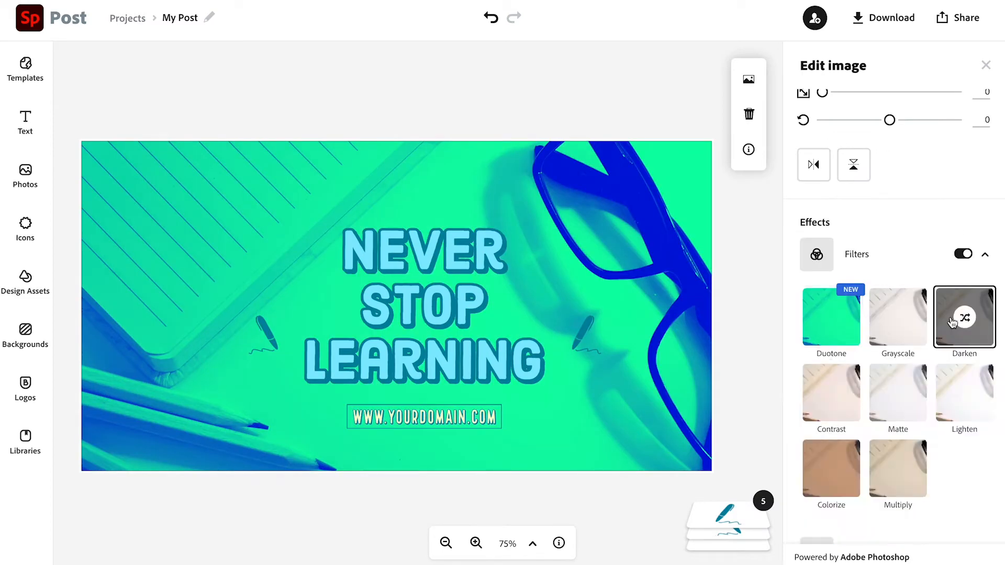
left_click(953, 323)
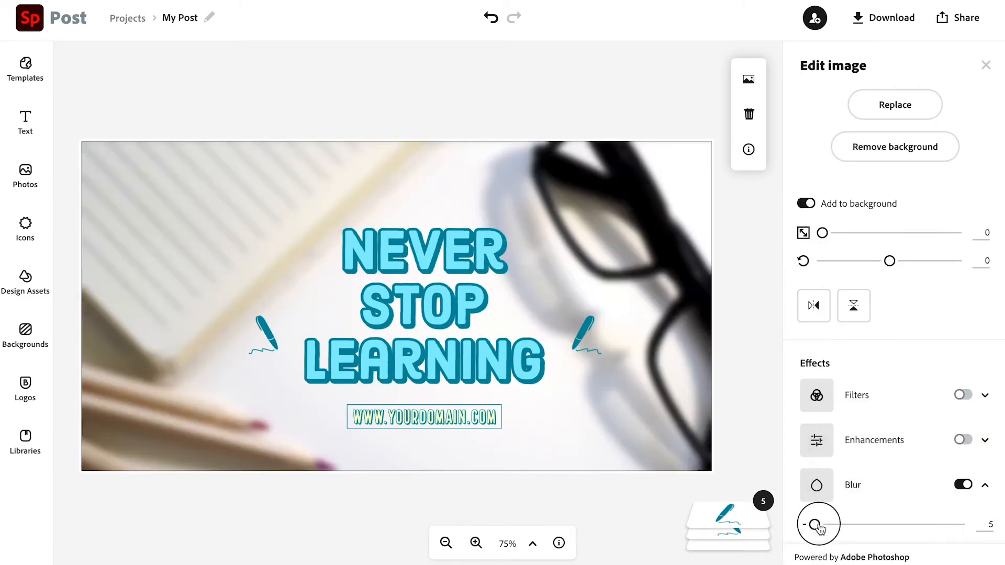
- Turn on blur for the background photo and lower it to a light blur
left_click_drag(818, 523, 997, 476)
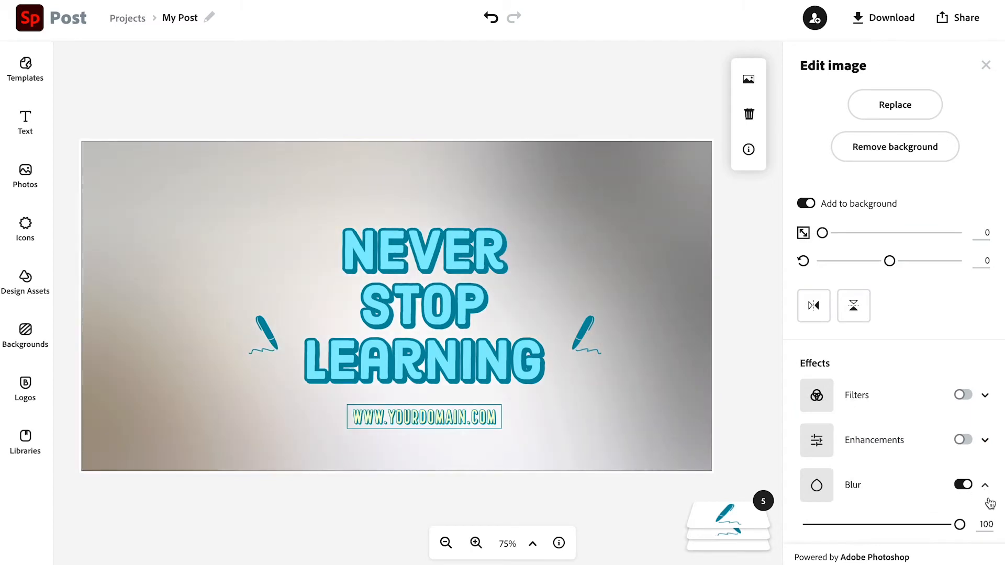
left_click_drag(960, 525, 814, 532)
left_click(750, 93)
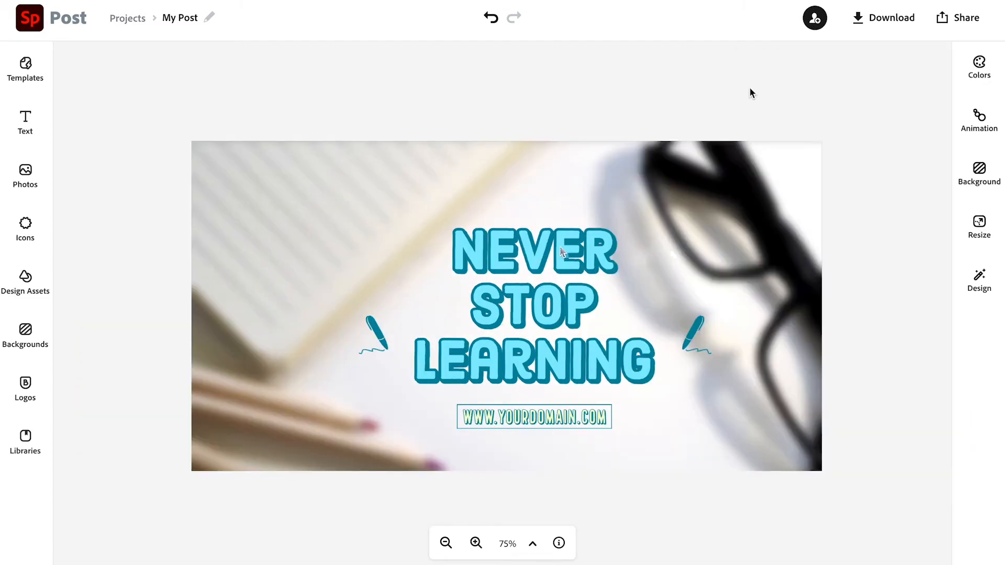
- Group the headline, both pen icons and the web address text, nudging the group slightly
left_click(675, 365)
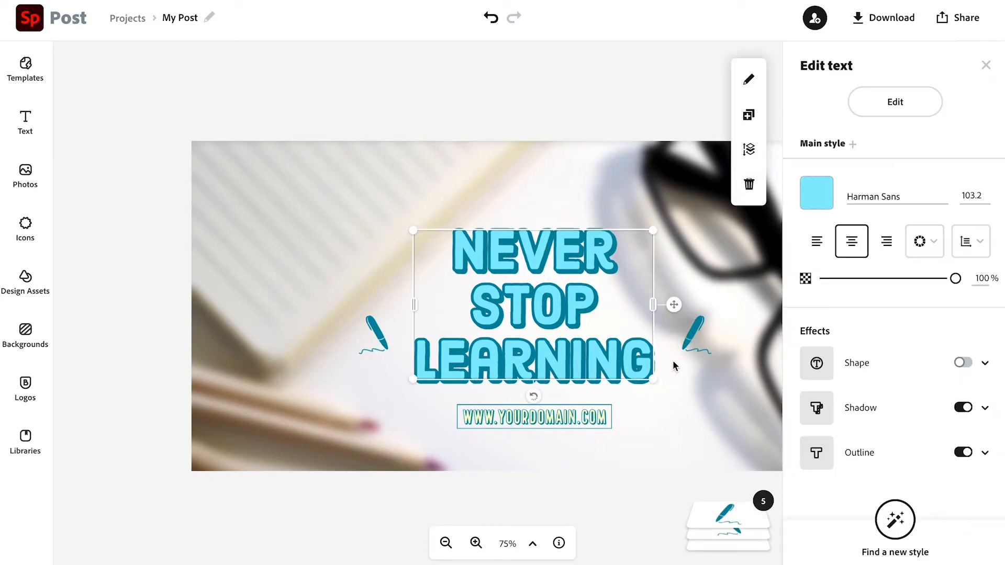
left_click(690, 338, "shift")
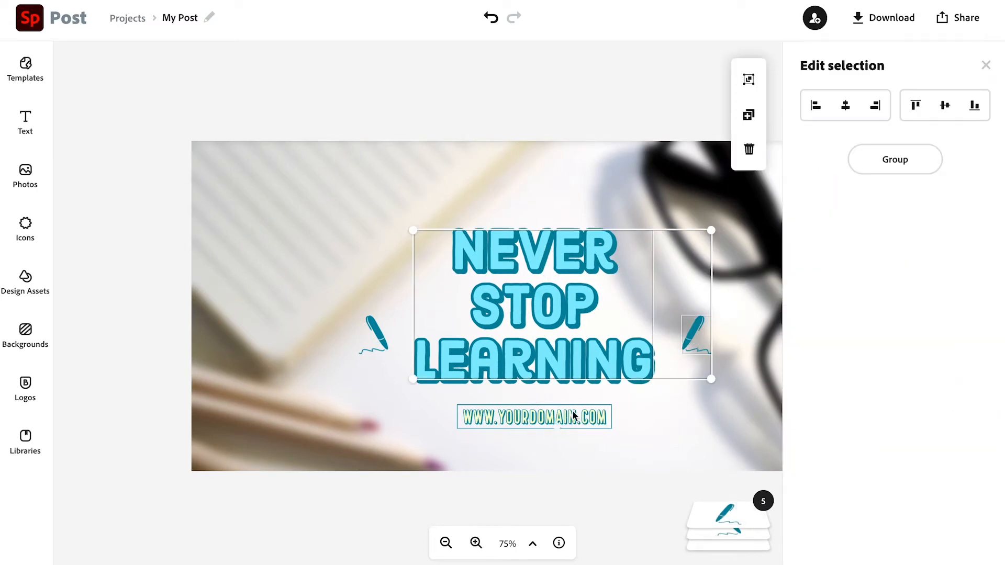
left_click(382, 334, "shift")
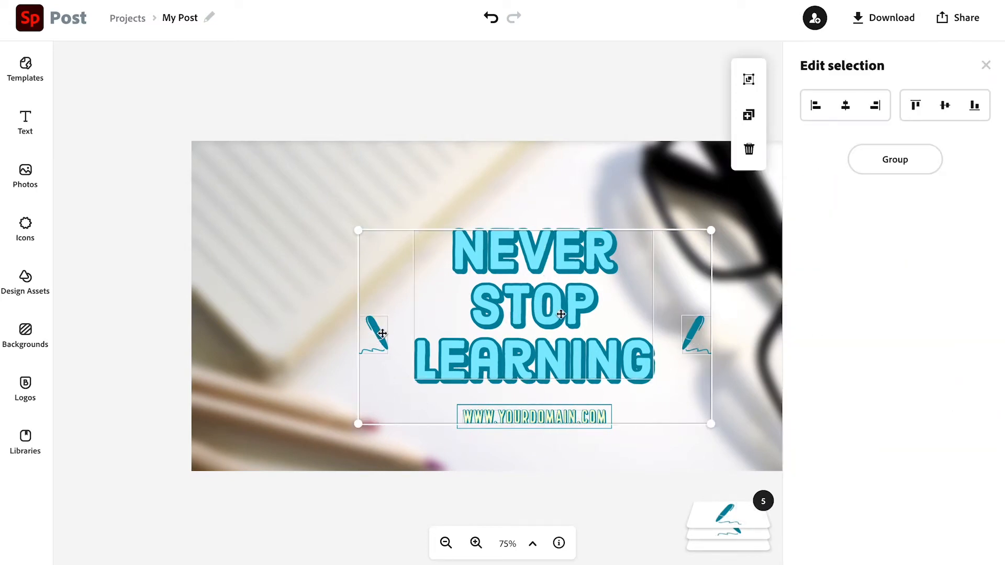
left_click(915, 161)
mouse_move(497, 341)
left_mouse_down()
mouse_move(529, 339)
mouse_move(480, 335)
mouse_move(492, 346)
left_mouse_up()
key("Escape")
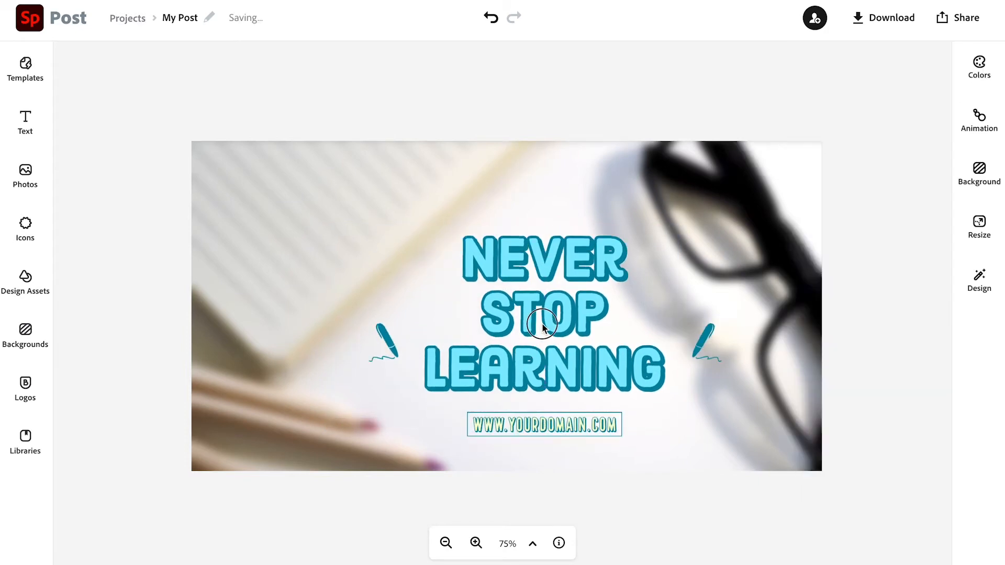
- Download the post as a PNG image
left_click(889, 18)
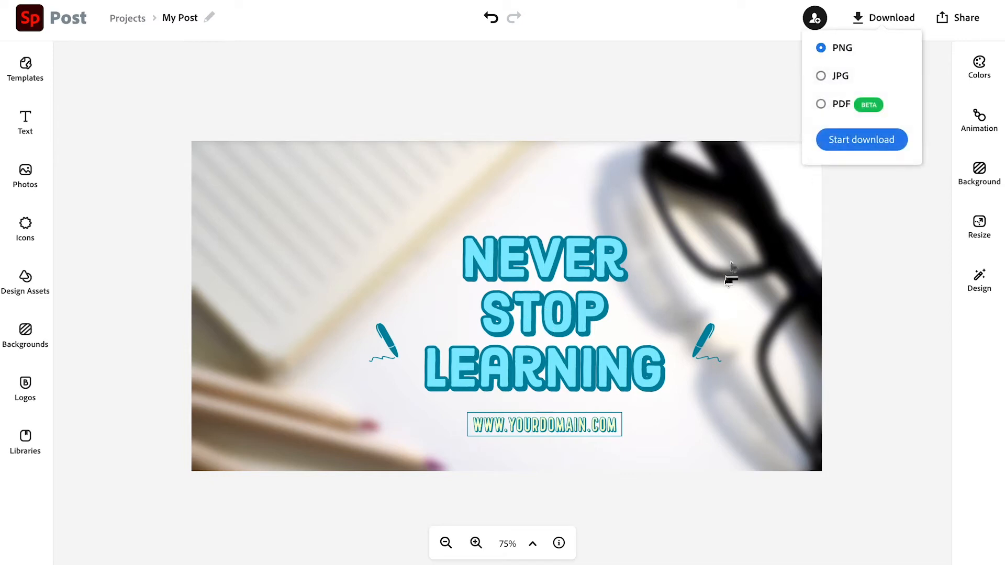
left_click(847, 147)
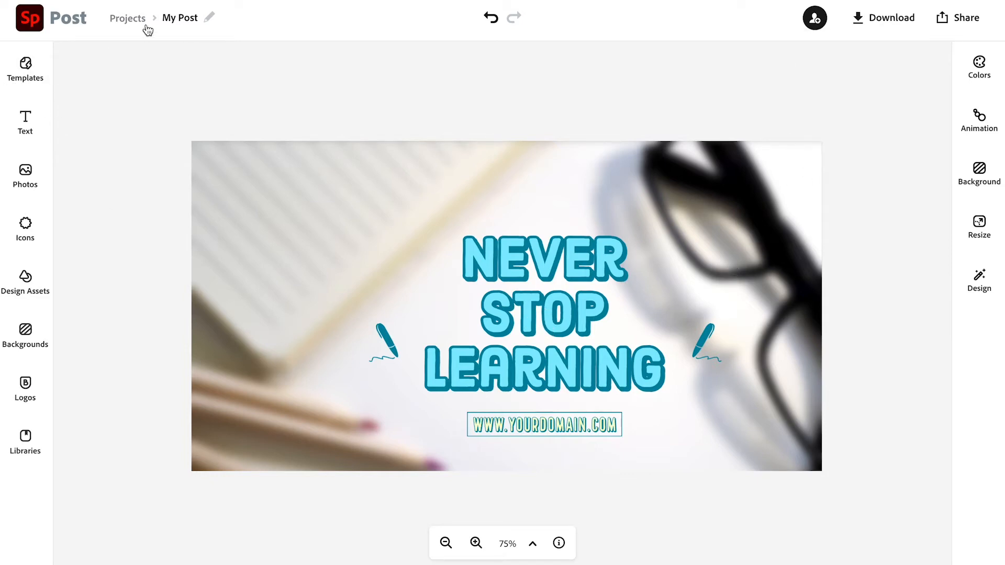
- Rename the project as Learn 1
left_click(180, 18)
type("Learn 1")
key("Return")
- Return to the projects list
left_click(180, 18)
key("Return")
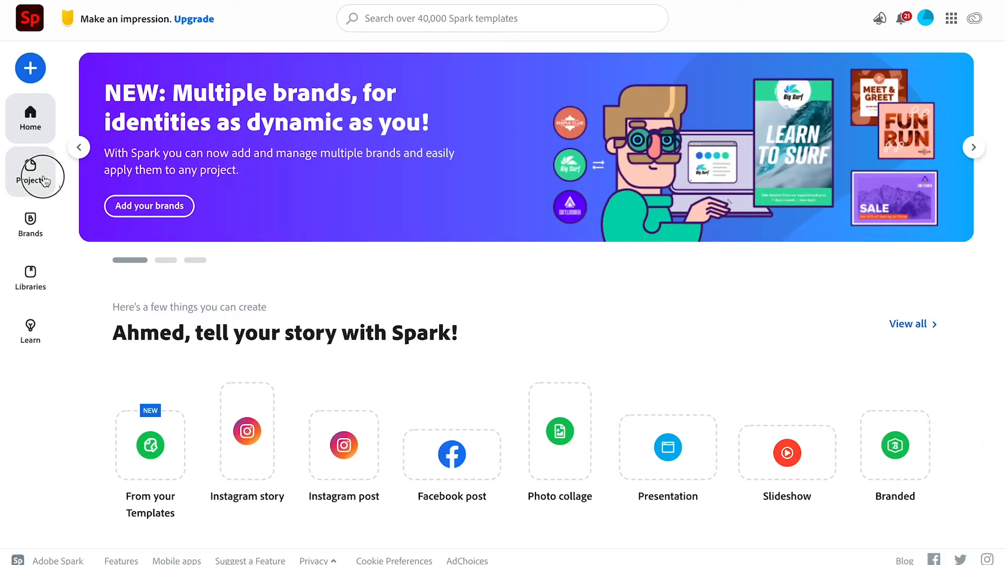
left_click(42, 180)
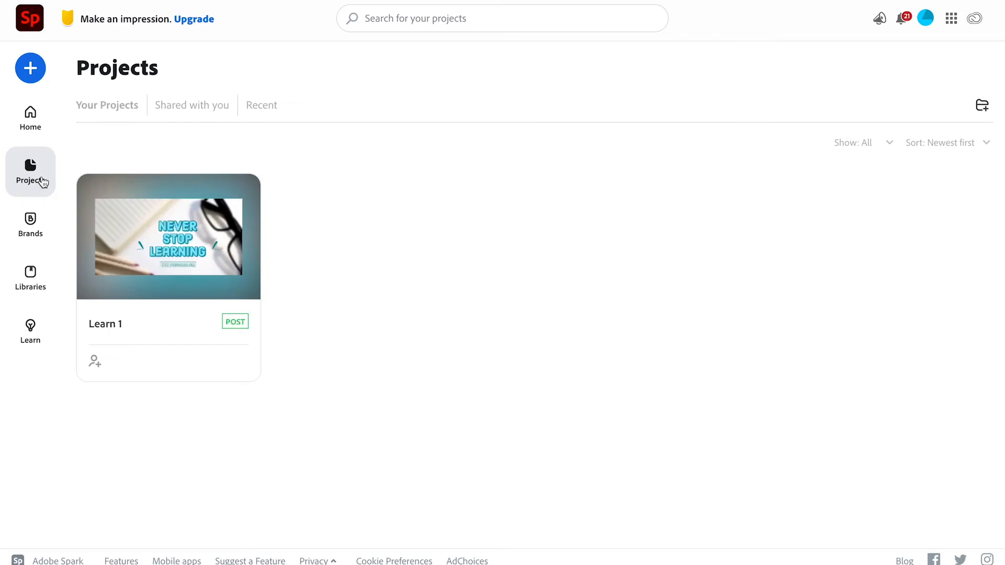
- Create a new Facebook post from the sunrise desert template
left_click(31, 68)
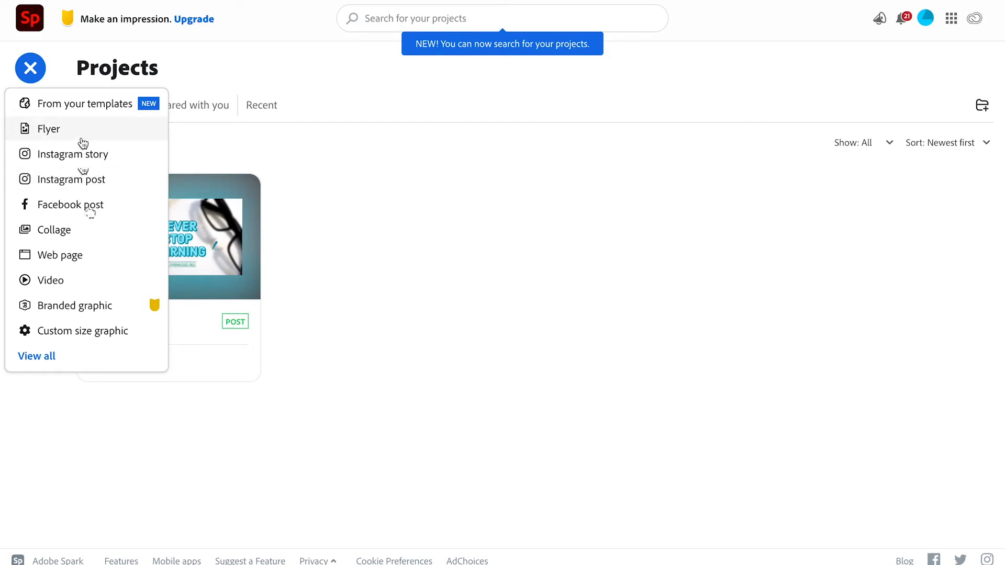
left_click(88, 205)
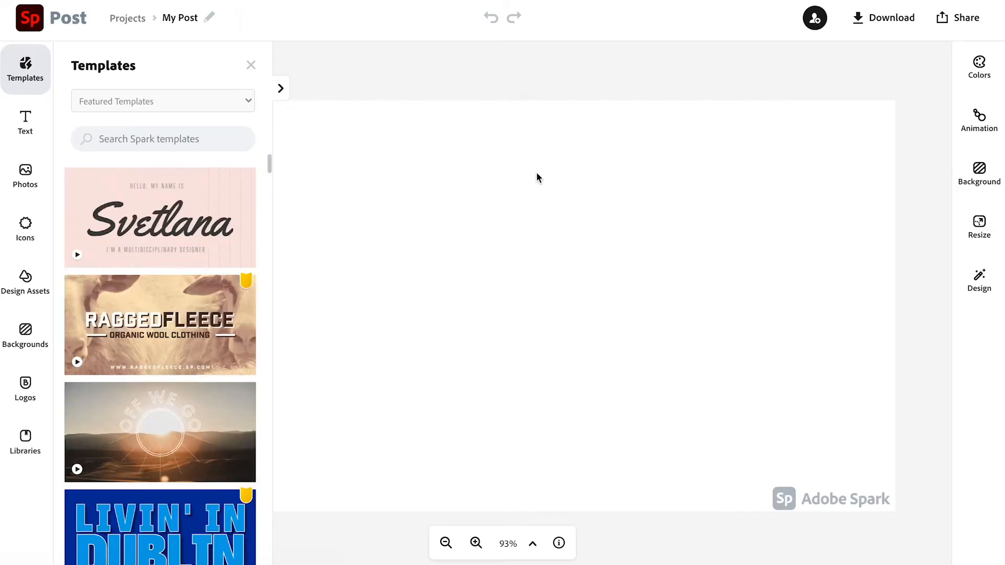
left_click(136, 456)
left_click(697, 370)
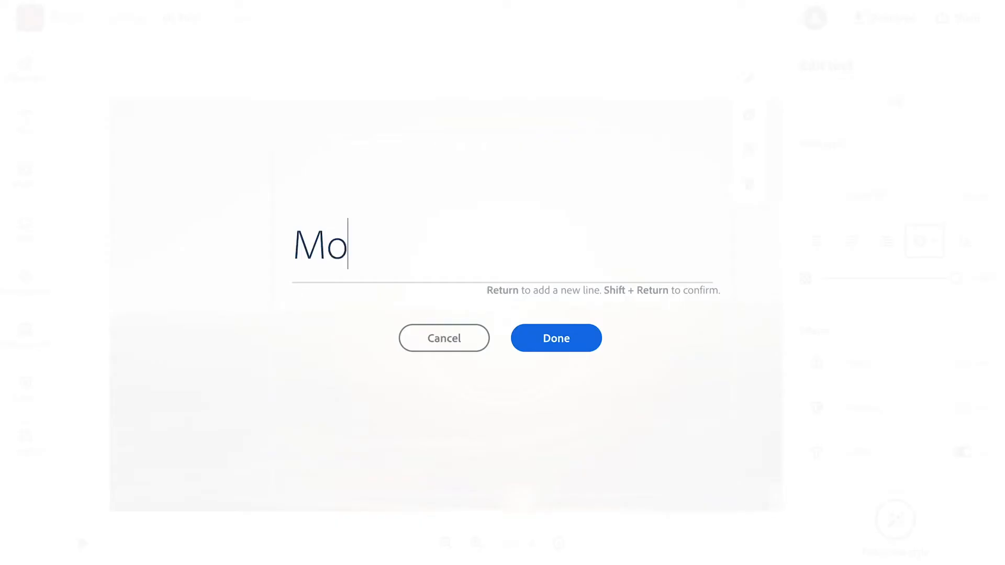
- Change the arched template text to "Morning"
type("rning")
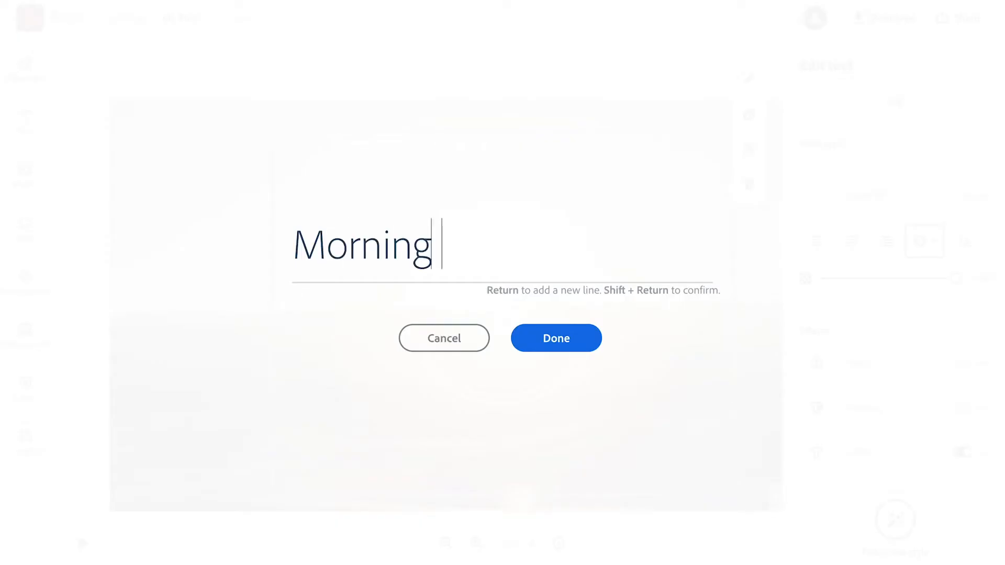
left_click(585, 346)
key("Escape")
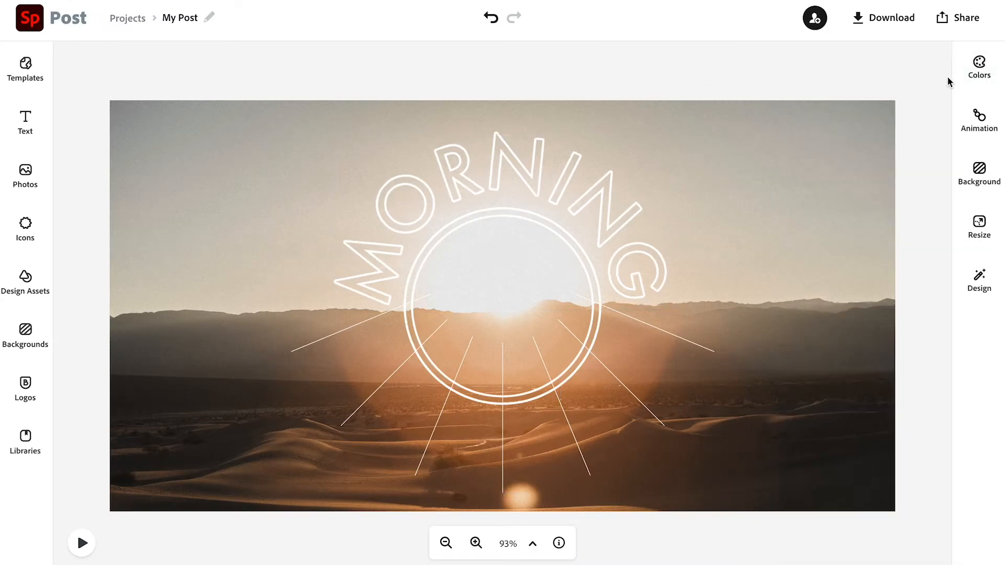
- Download the post as an MP4 Video (720p) and preview its animation
left_click(911, 22)
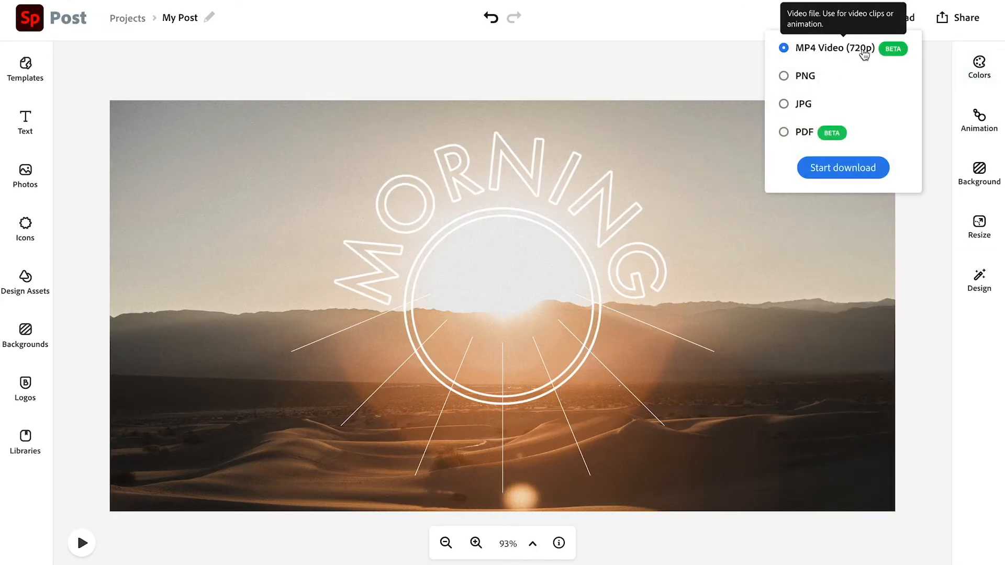
left_click(846, 170)
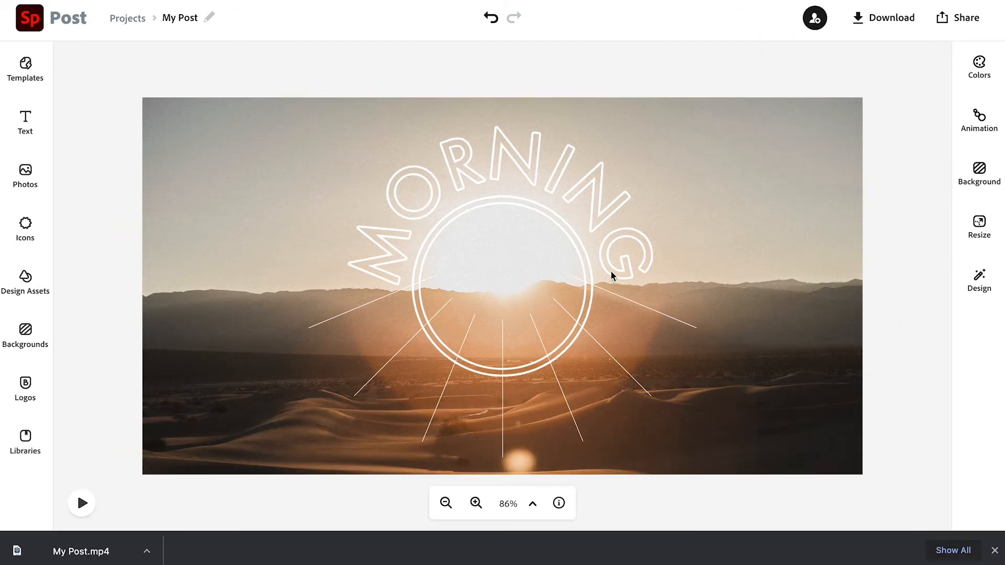
left_click(74, 502)
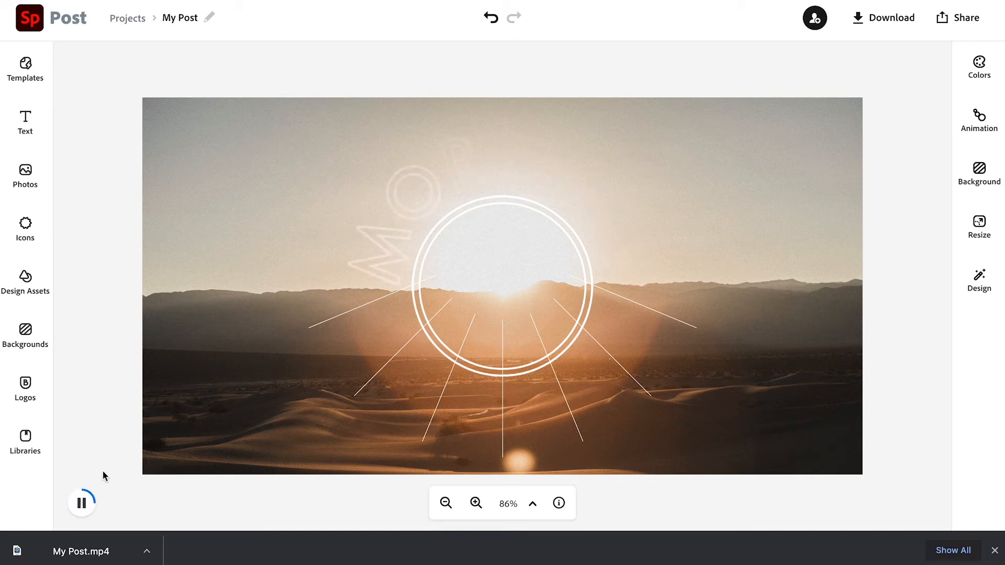
left_click(81, 503)
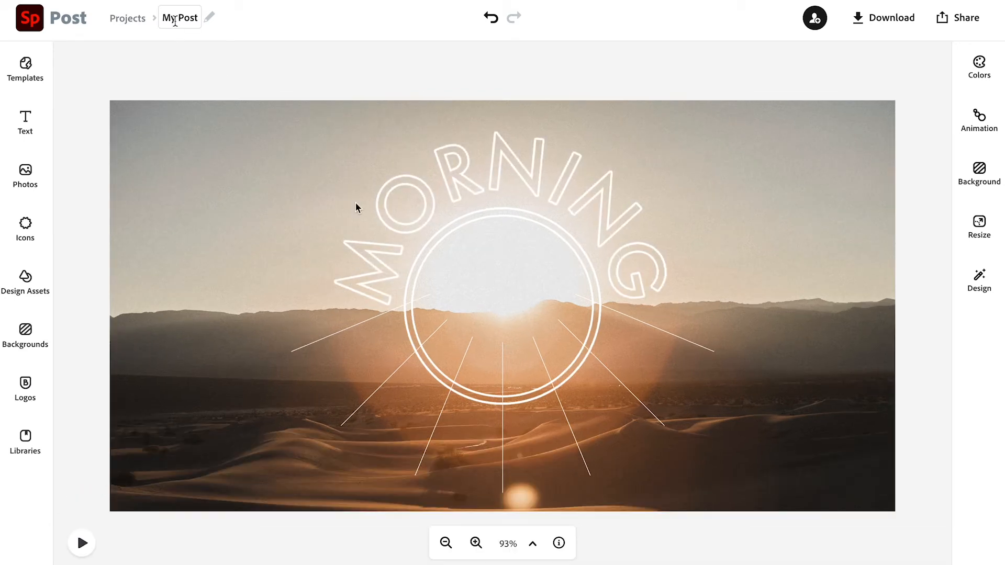
- Rename the project as morning
left_click(179, 18)
type("morning")
key("Return")
- Start a new Instagram post from the home page and add a badge icon
left_click(30, 20)
left_click(30, 68)
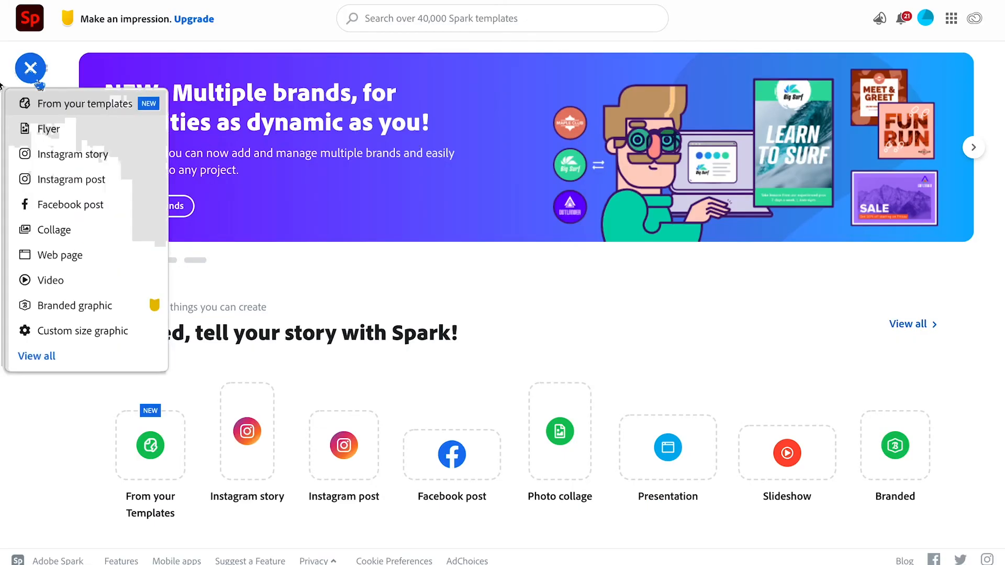
left_click(69, 179)
left_click(56, 227)
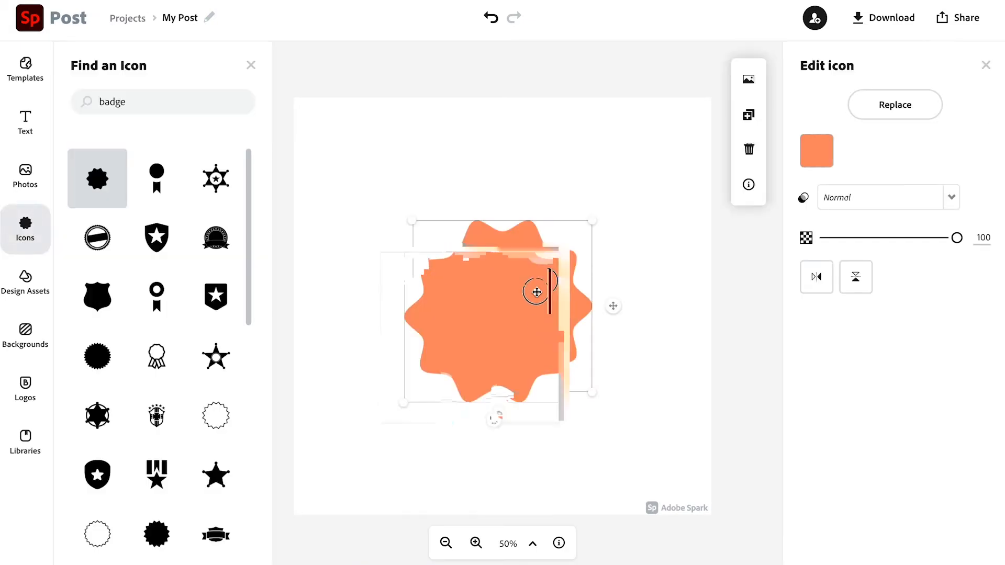
- Enlarge the badge shape and move it so it extends off the lower-left corner
left_click_drag(536, 292, 390, 432)
left_click_drag(424, 385, 653, 235)
left_click_drag(548, 308, 524, 333)
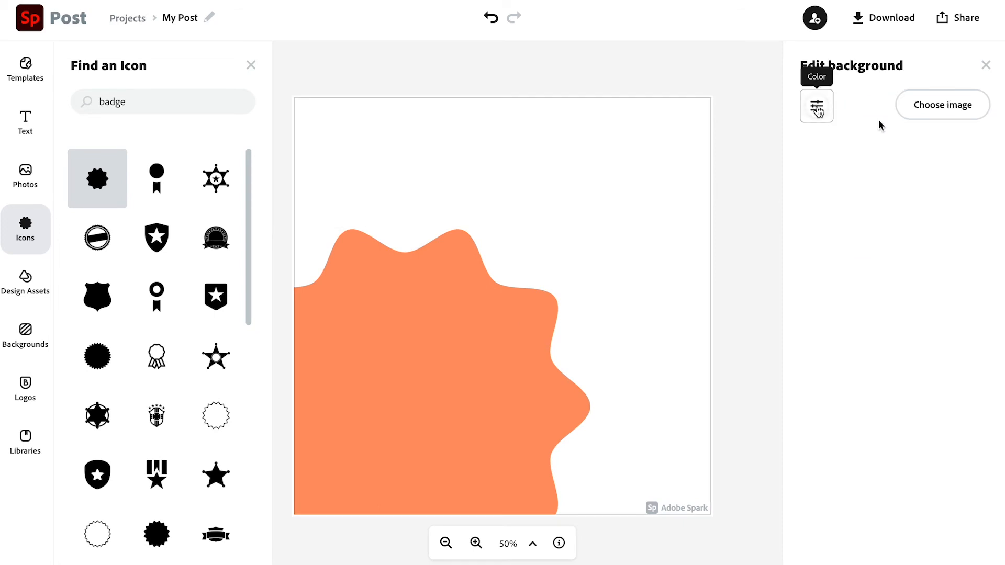
- Set the background color to the pale yellow palette swatch
left_click(816, 107)
left_click(911, 180)
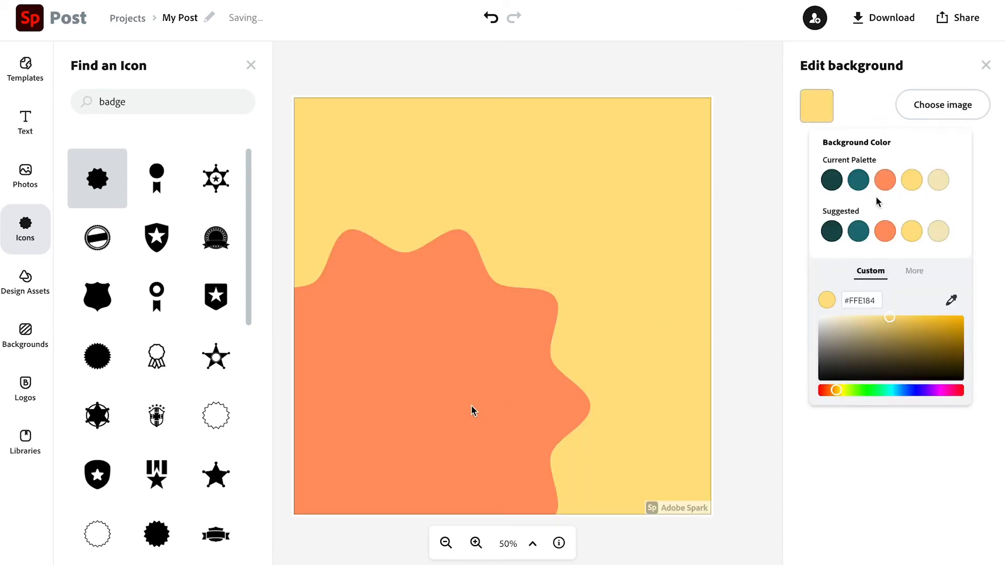
- Set the badge shape's color to the pale cream palette swatch
left_click(452, 405)
left_click(816, 150)
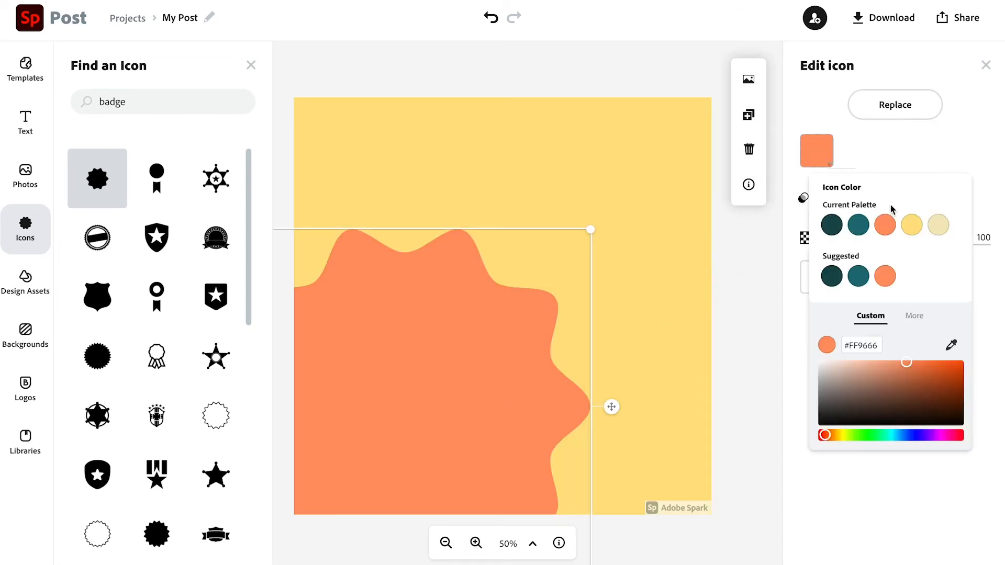
left_click(937, 226)
- Add the Holiday Bootcamp text template to the post and adjust its placement
left_click(25, 121)
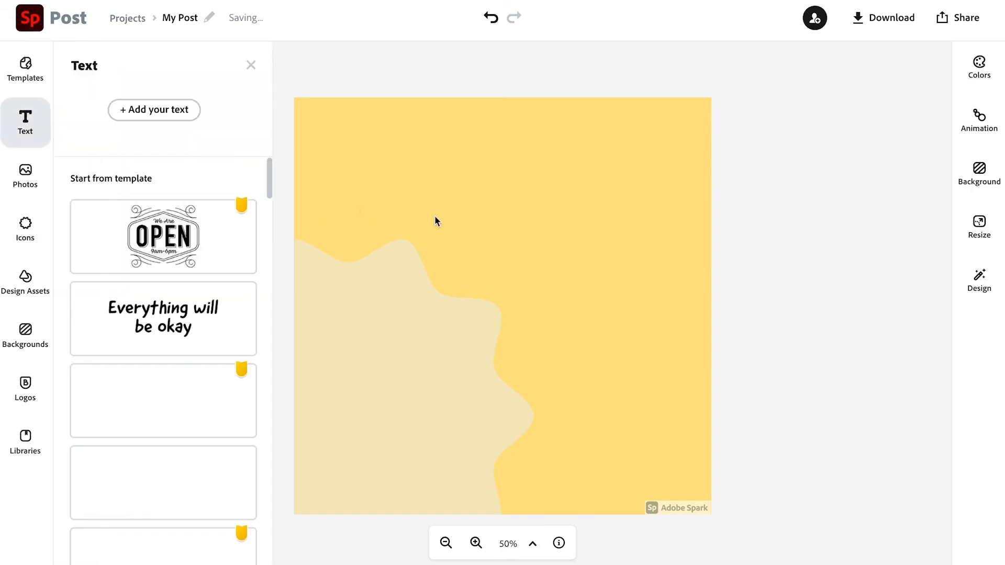
scroll(220, 219, "down", 5)
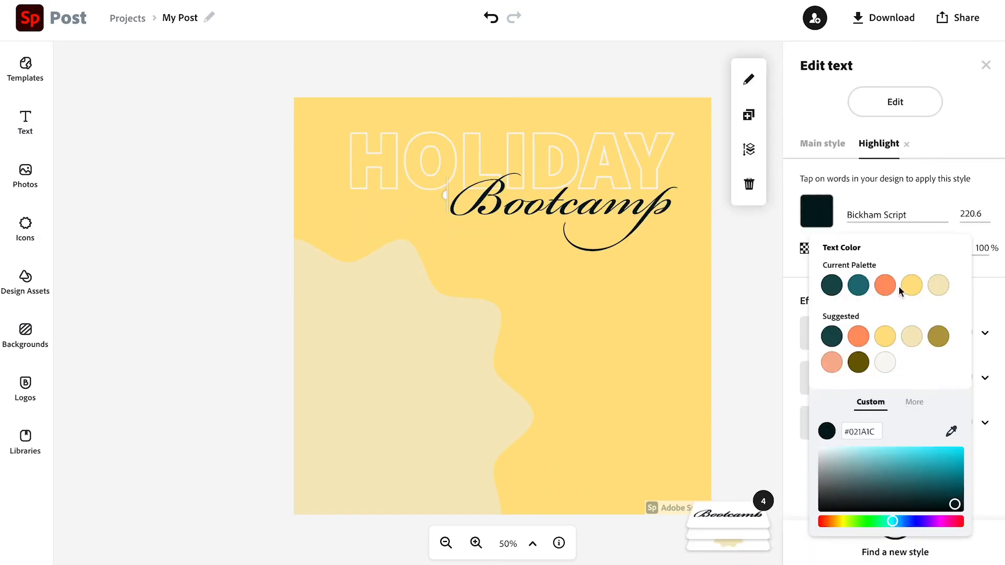
left_click(883, 285)
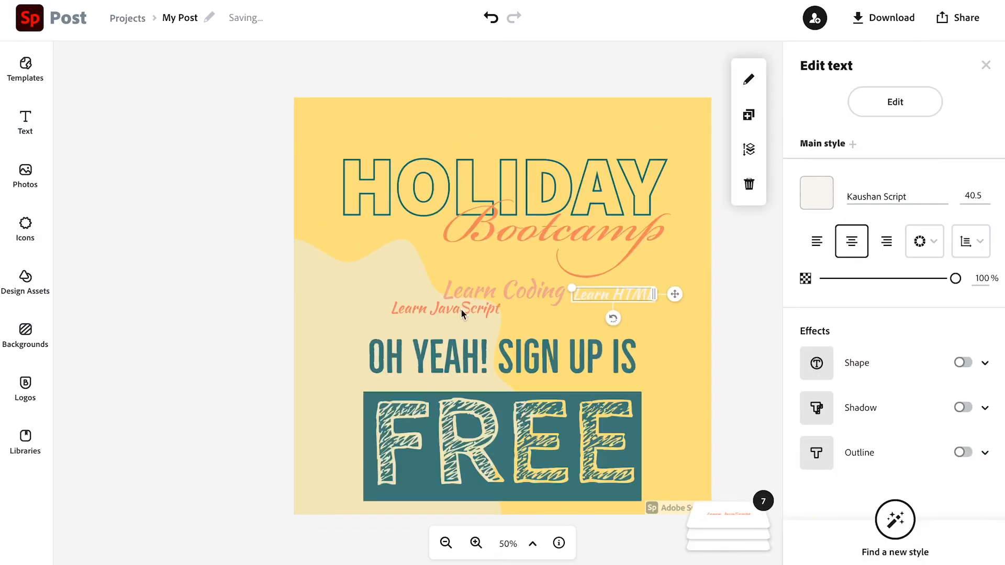
left_click_drag(462, 313, 394, 288)
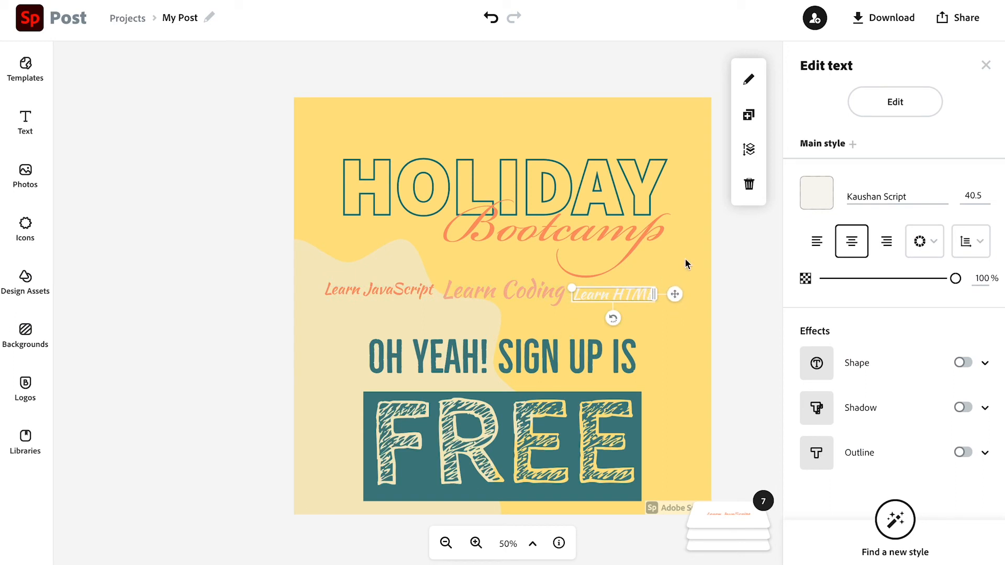
- Set the background to a beach cocktail photo from a free photo search for "beachsd" and adjust its placement
left_click(709, 262)
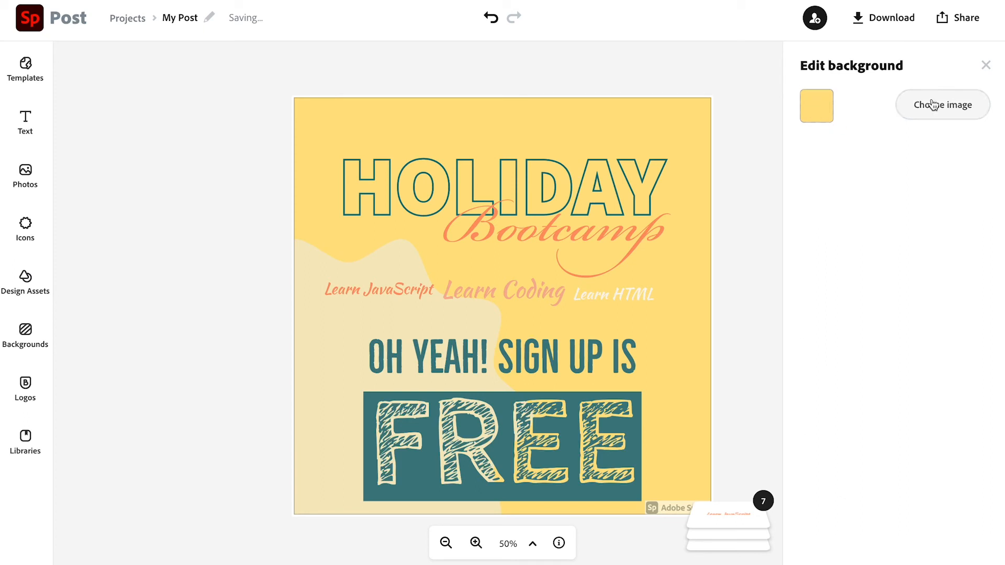
left_click(949, 116)
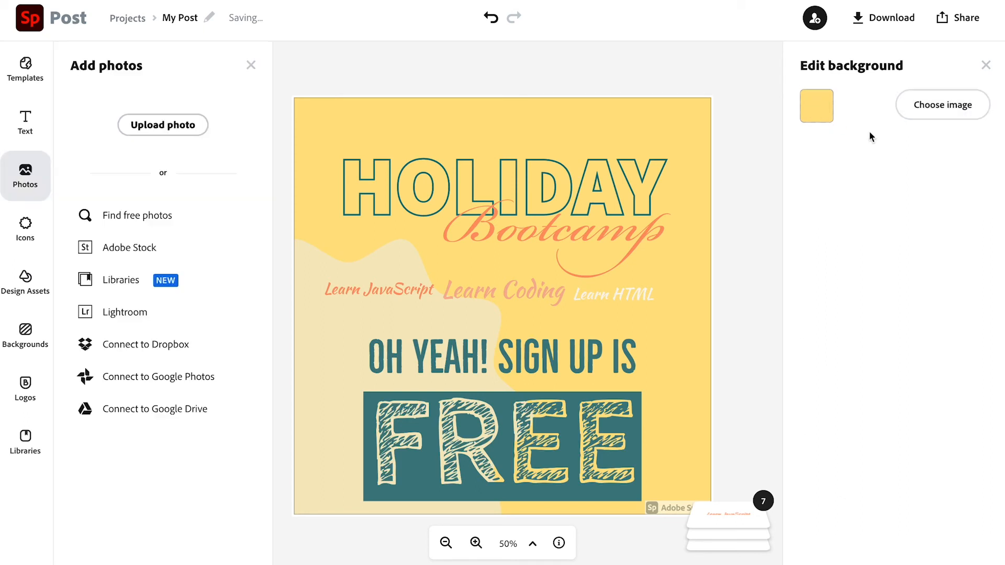
left_click(152, 218)
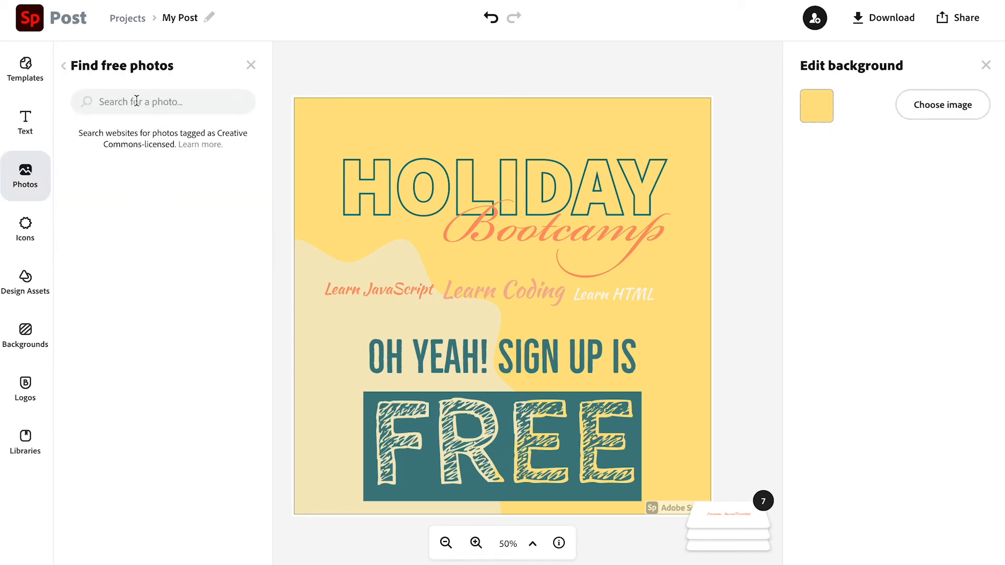
left_click(136, 101)
type("beachsd")
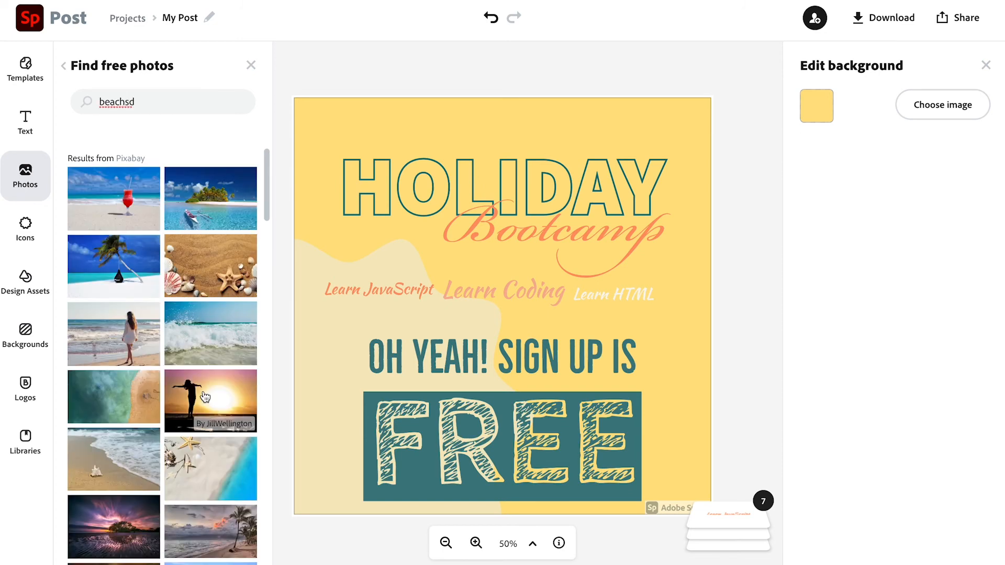
left_click(120, 217)
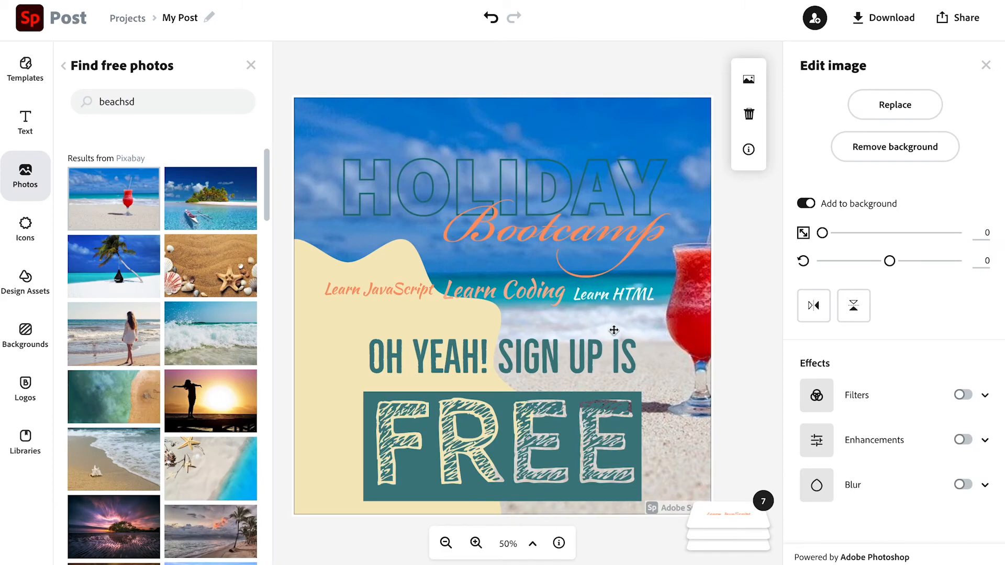
left_click_drag(670, 323, 604, 334)
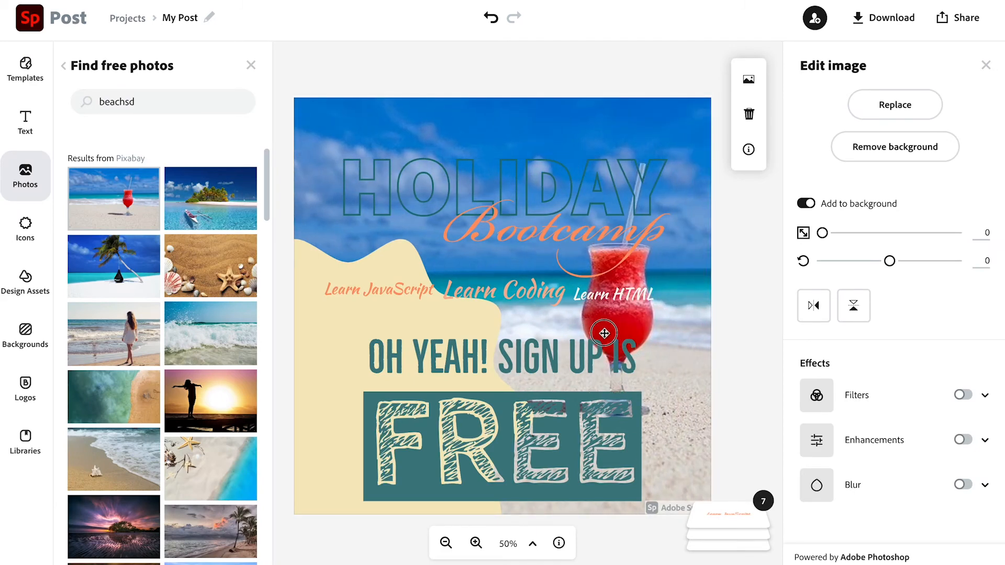
left_click(566, 366)
left_click_drag(632, 343, 563, 366)
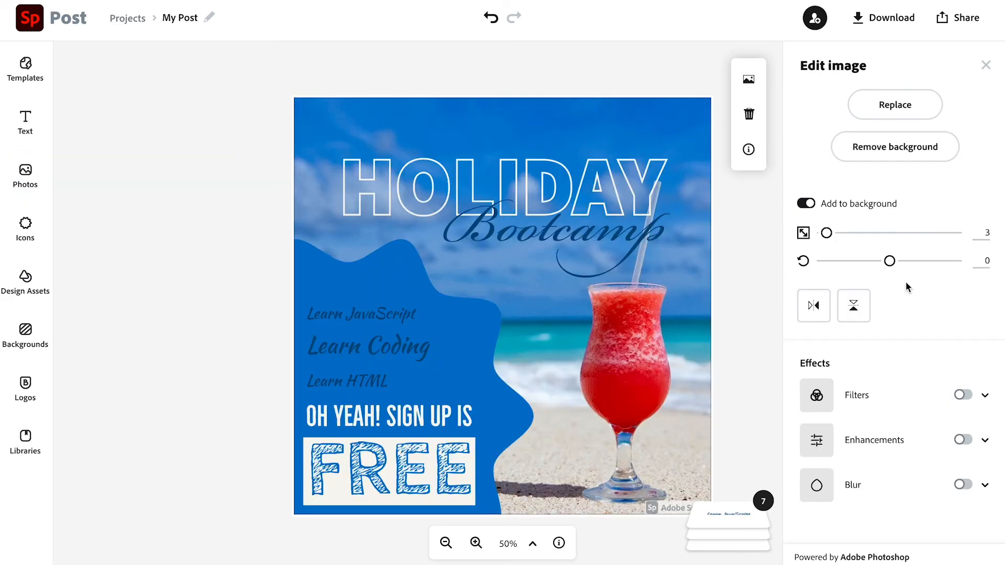
- Apply a Duotone filter to the beach photo and shuffle its colors to blue and white
left_click(963, 395)
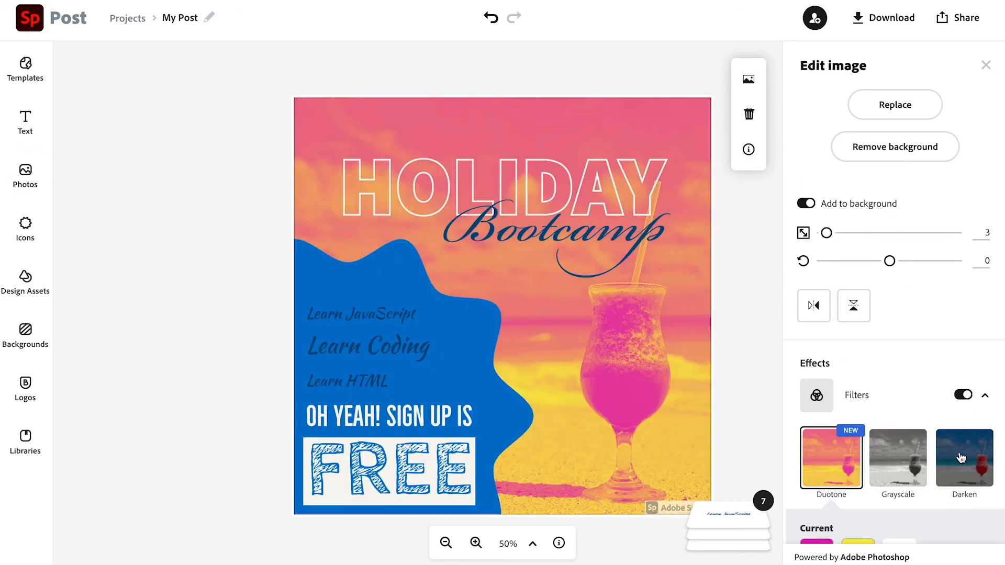
scroll(953, 455, "down", 4)
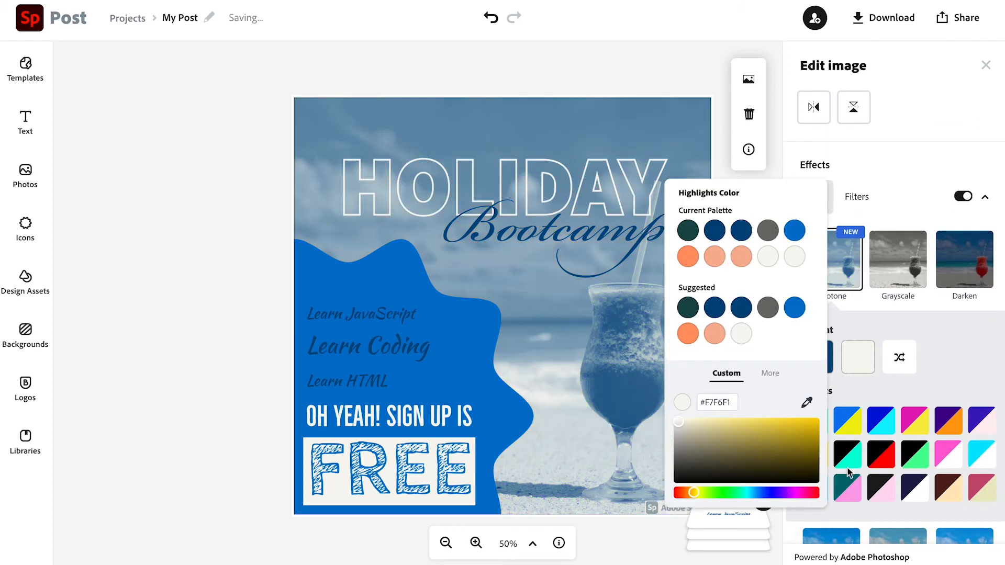
left_click(943, 363)
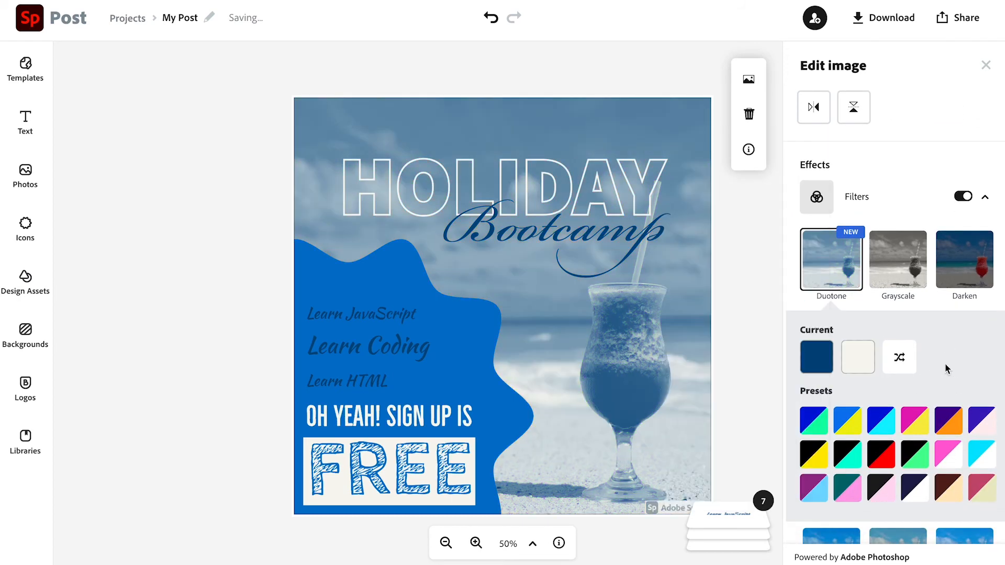
left_click(985, 66)
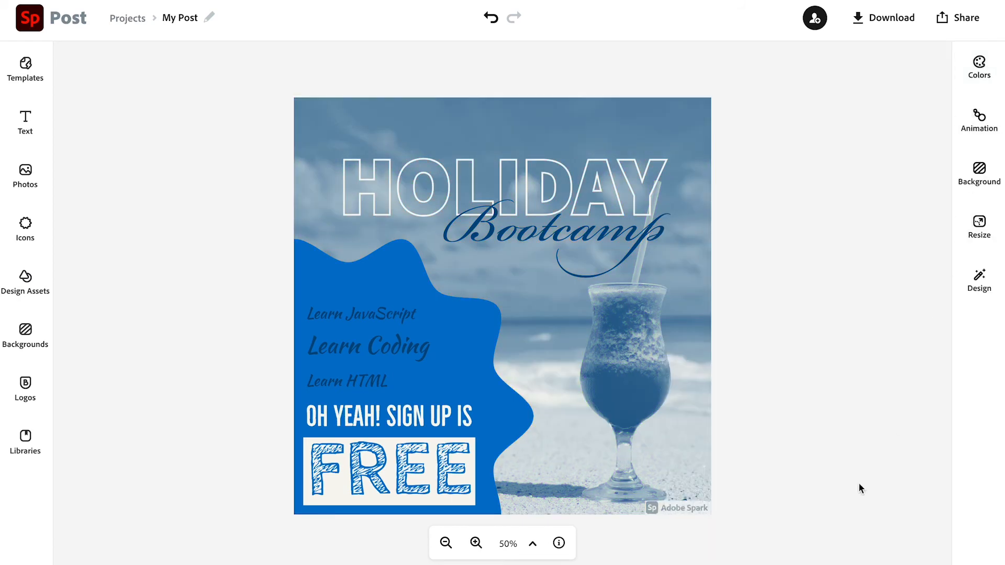
- Remove the Adobe Spark watermark once and rename the project as holiday
left_click(678, 508)
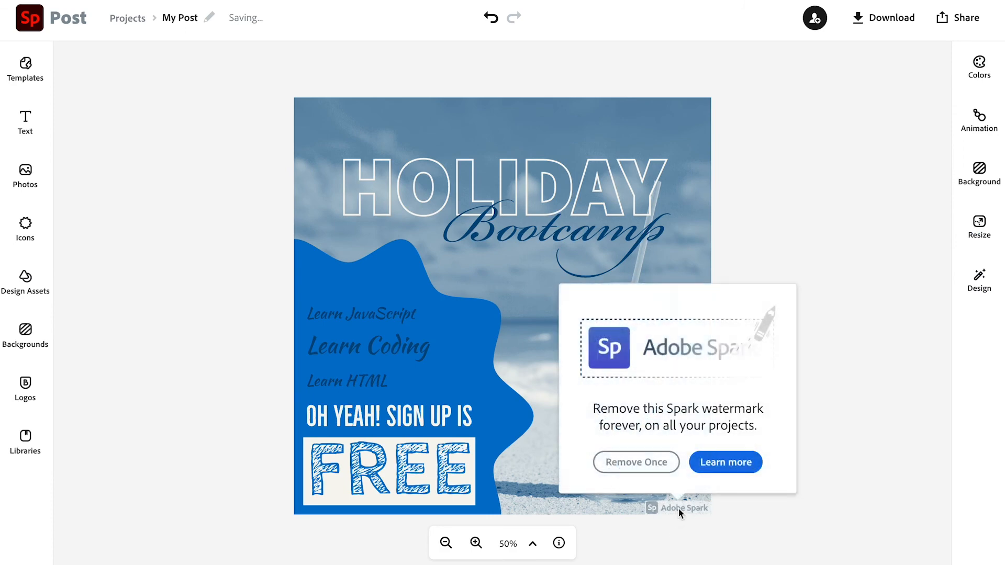
left_click(641, 461)
type("holiday")
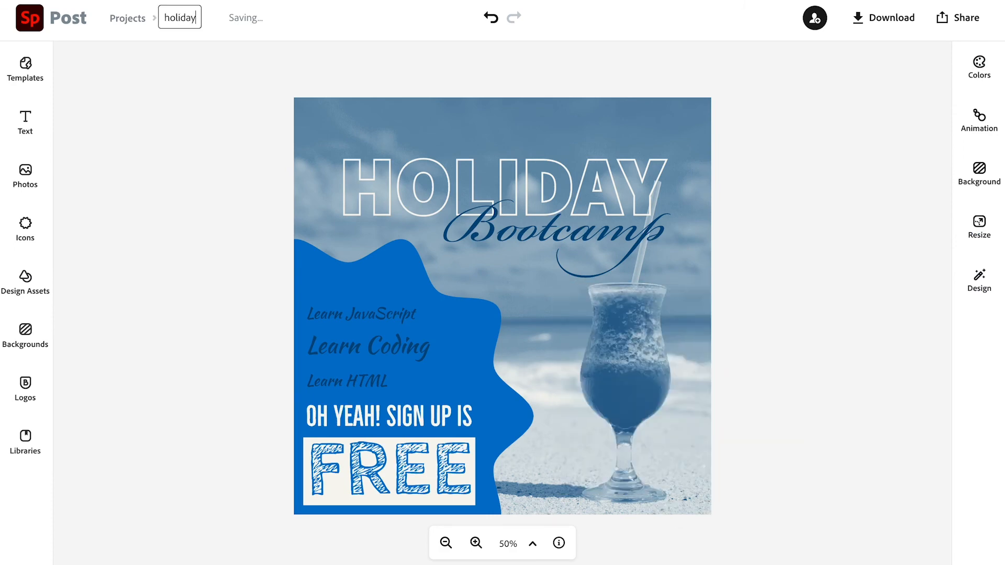
key("Return")
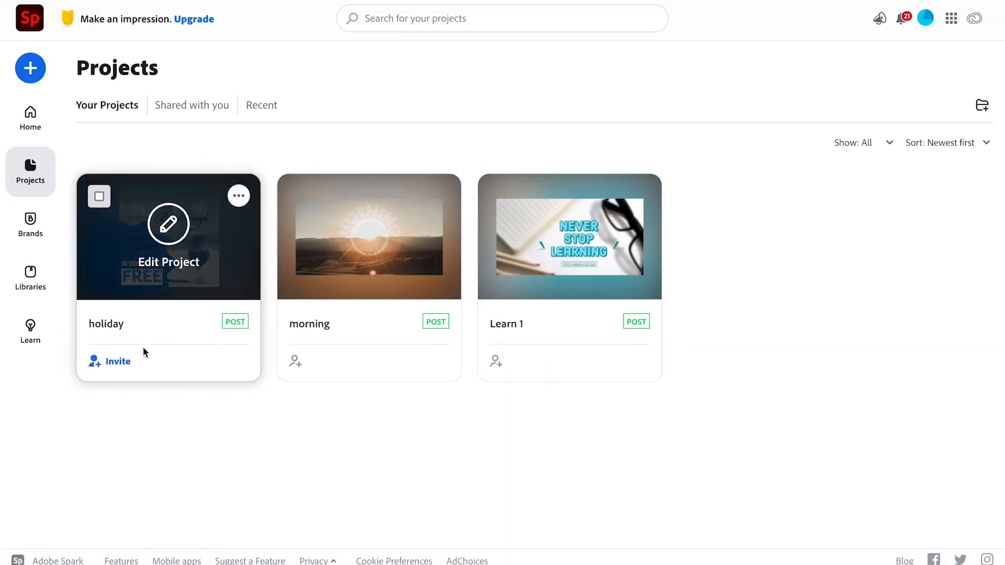
- Open the holiday project from its card's options menu on the Projects page
left_click(238, 201)
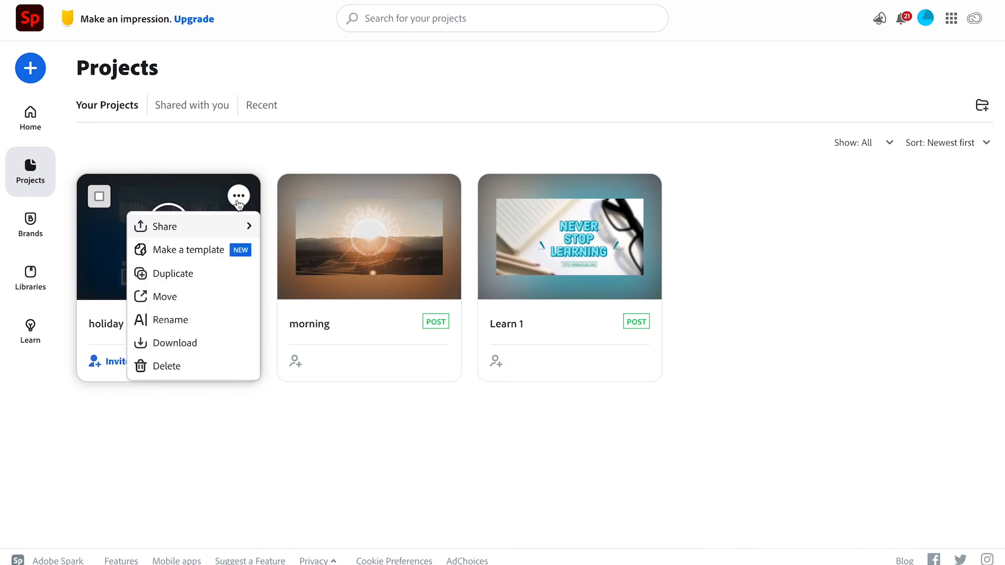
left_click(190, 208)
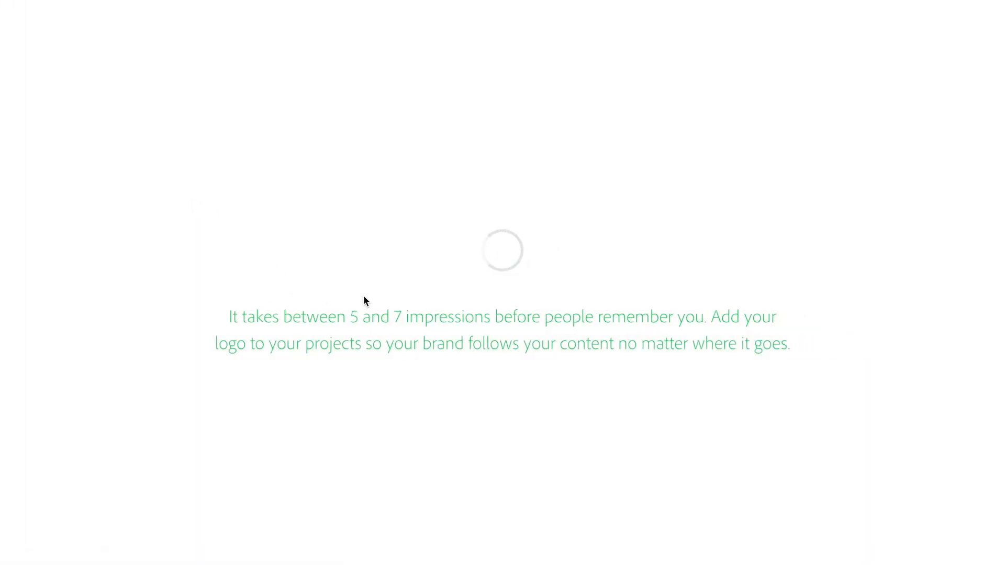